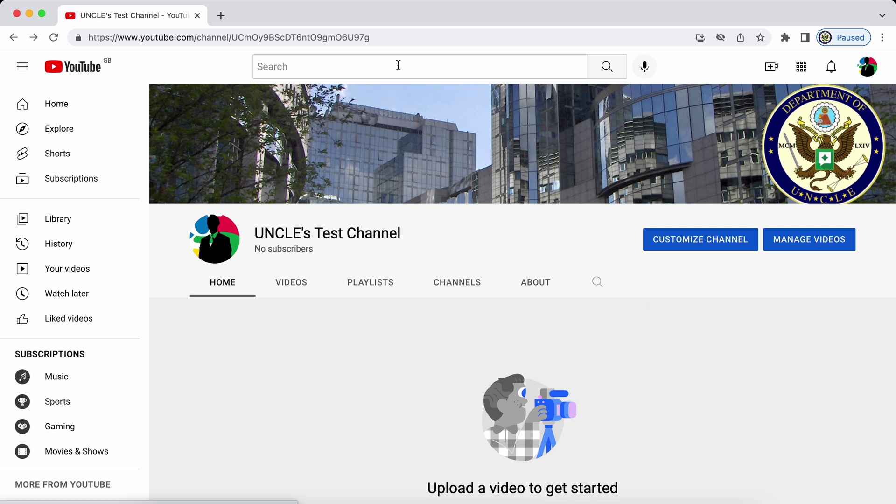
Select the web address of UNCLE's Test Channel's empty YouTube home page.
drag(378, 37, 82, 2)
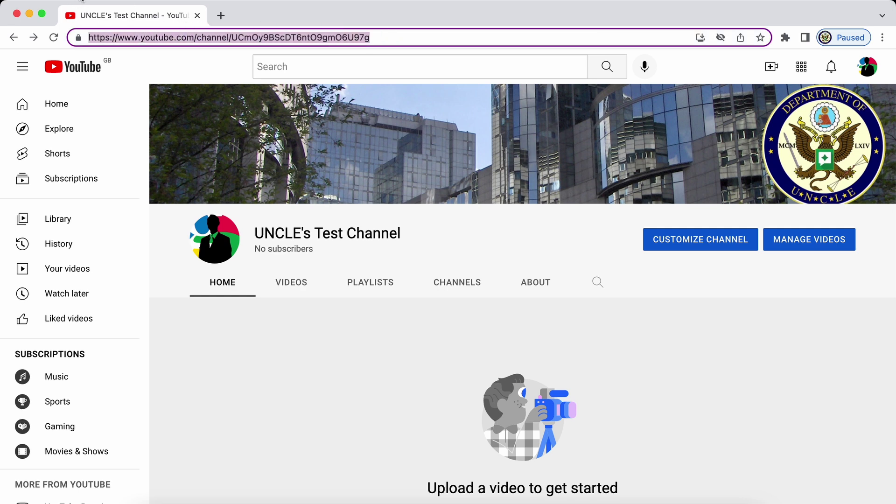
Return to myaccount.google.com/brandaccounts and scroll to UNCLE's Test Channel in the list.
key(super+bracketright)
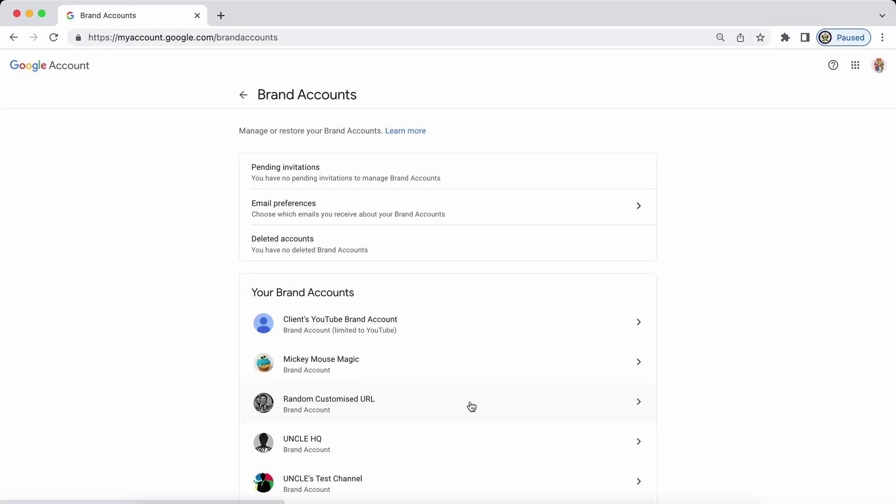
scroll(472, 406, down, 1)
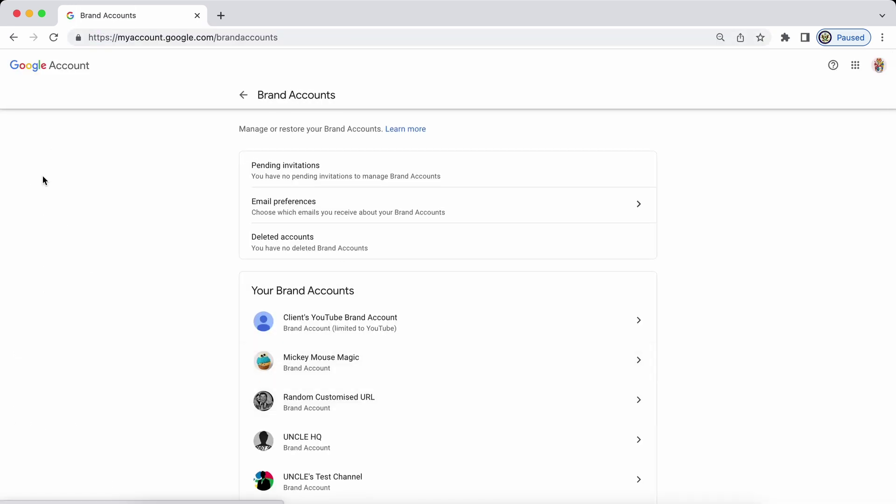
scroll(44, 181, up, 1)
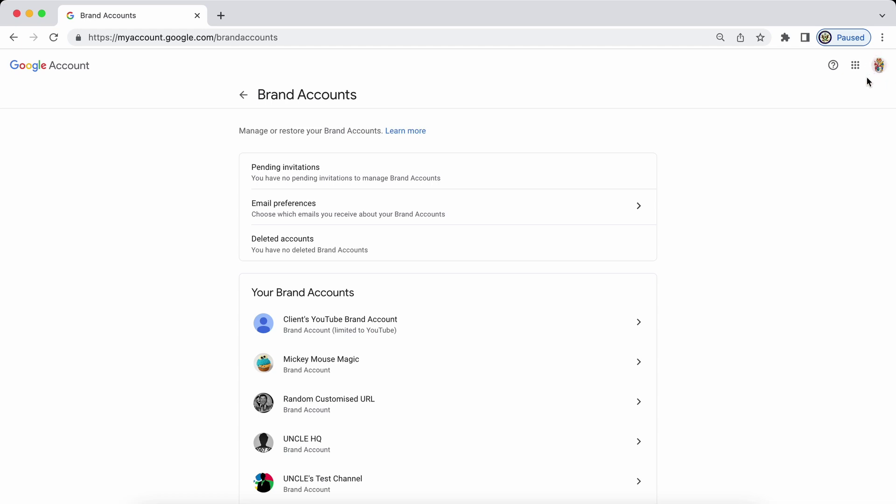
scroll(797, 275, down, 3)
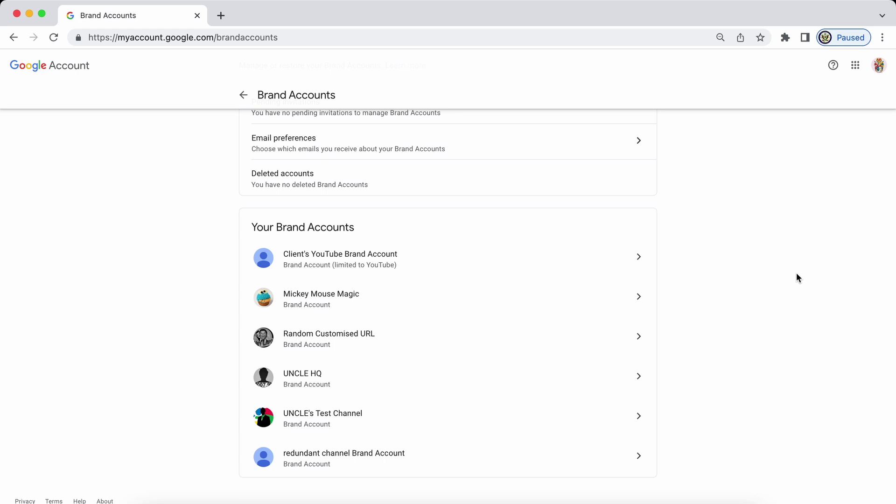
scroll(797, 278, up, 3)
scroll(797, 278, down, 2)
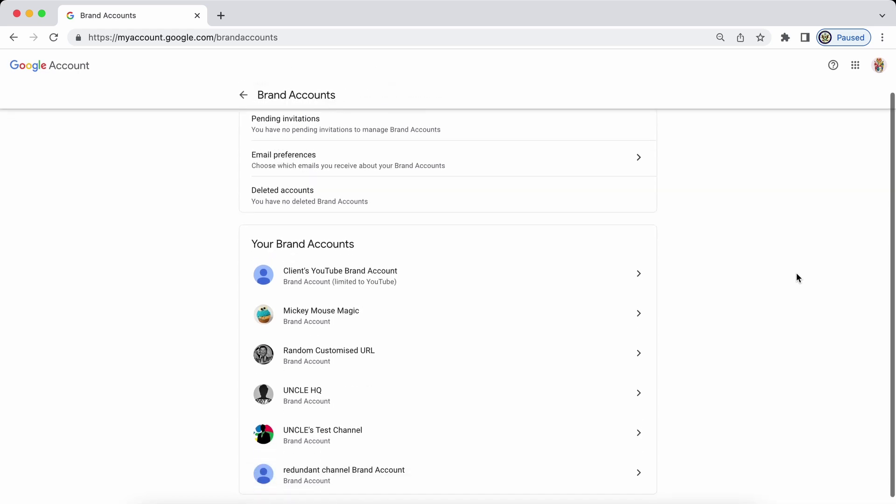
scroll(796, 275, down, 1)
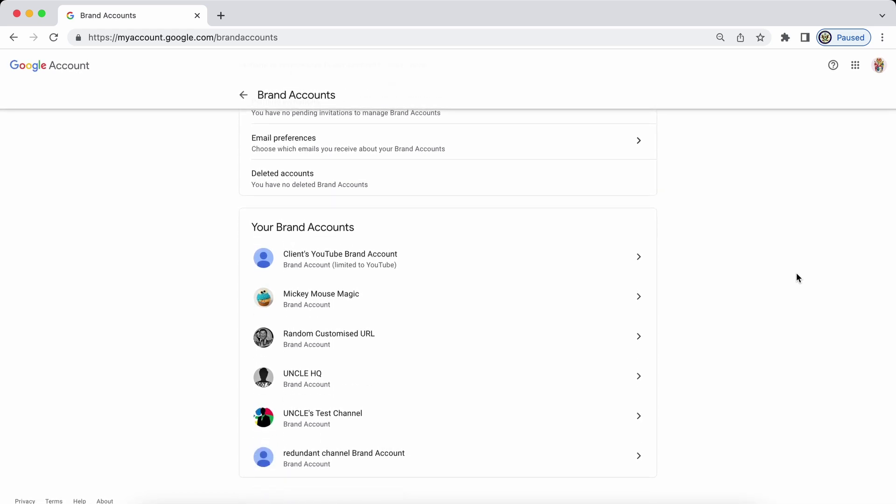
click(329, 422)
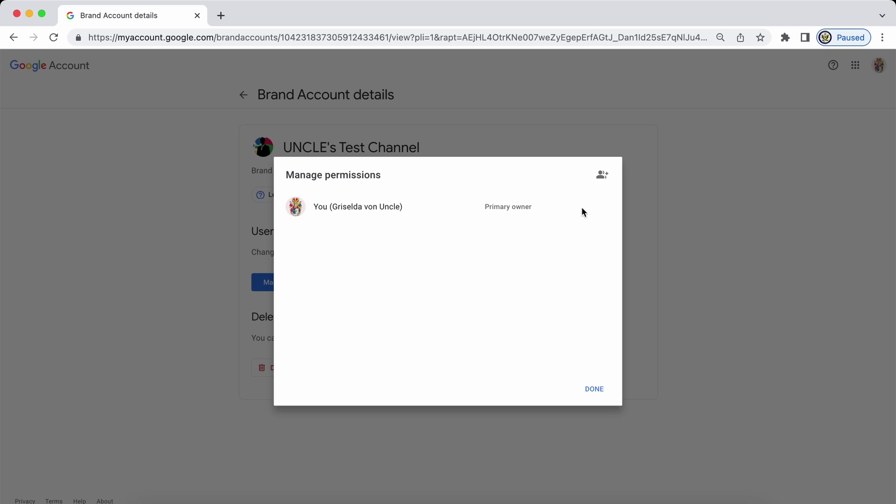
click(602, 178)
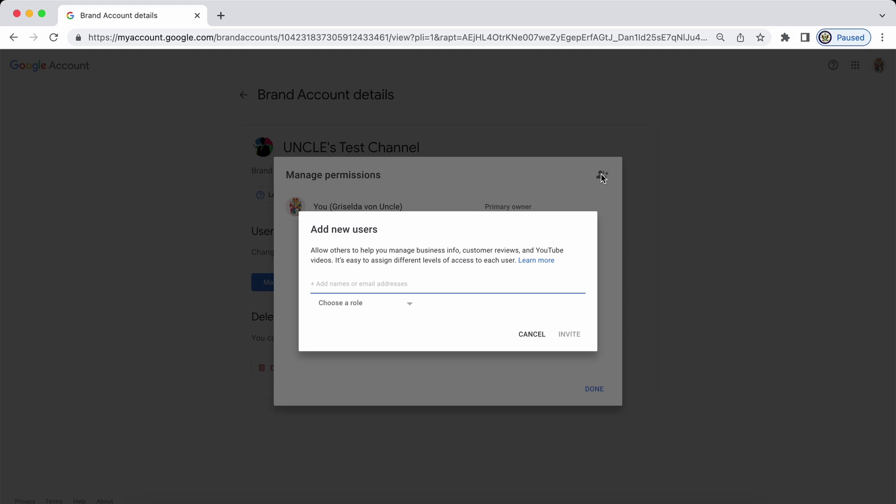
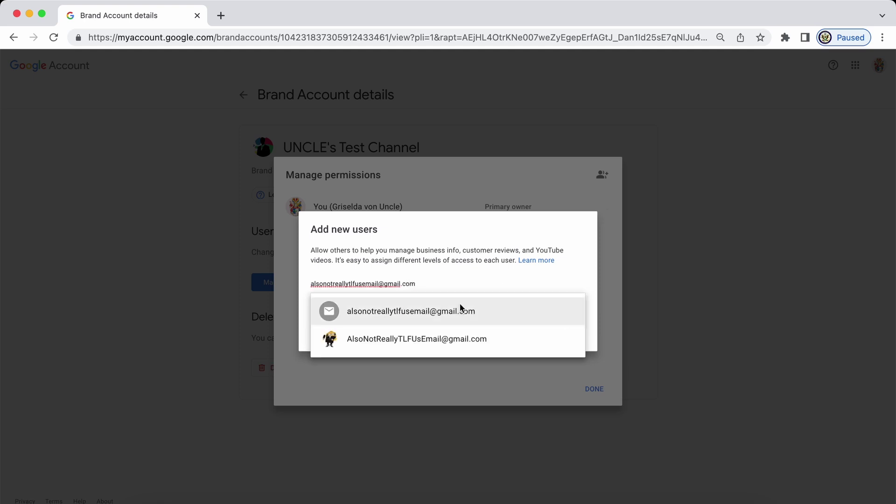
click(408, 339)
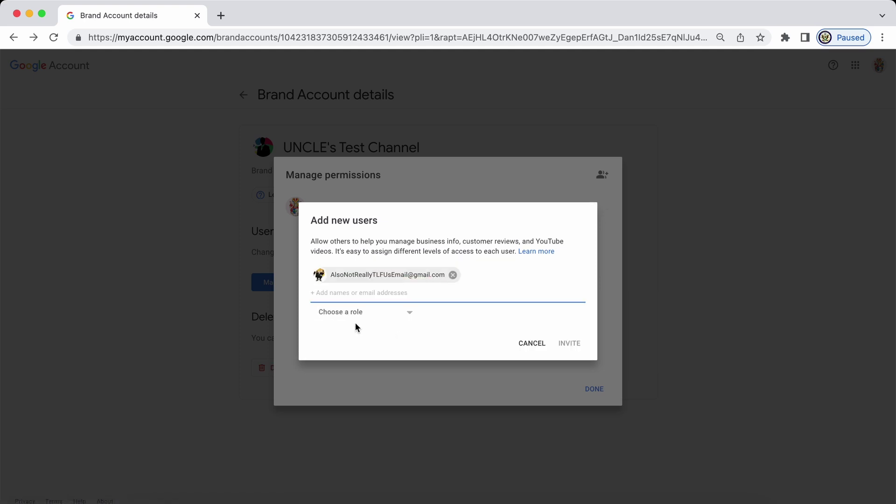
click(342, 317)
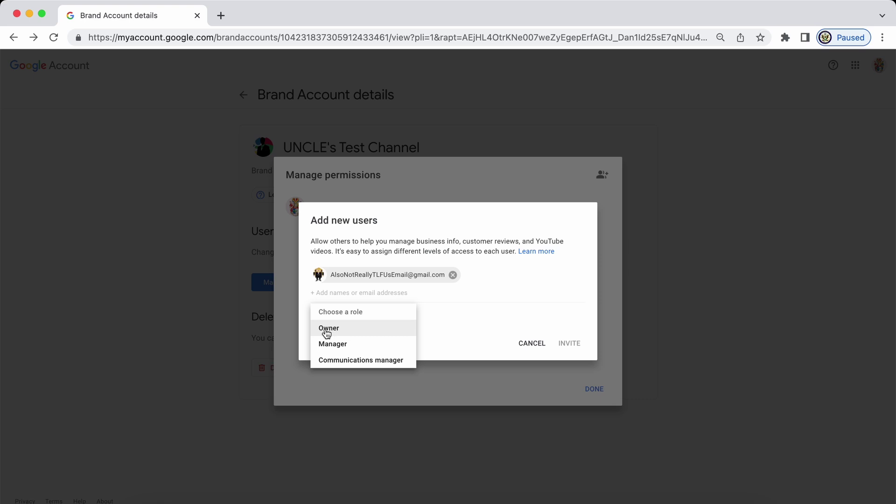
click(326, 330)
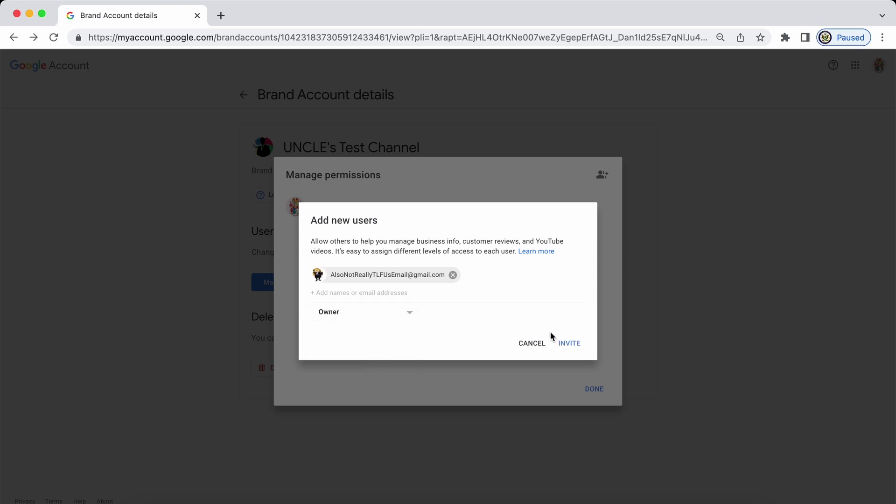
click(569, 345)
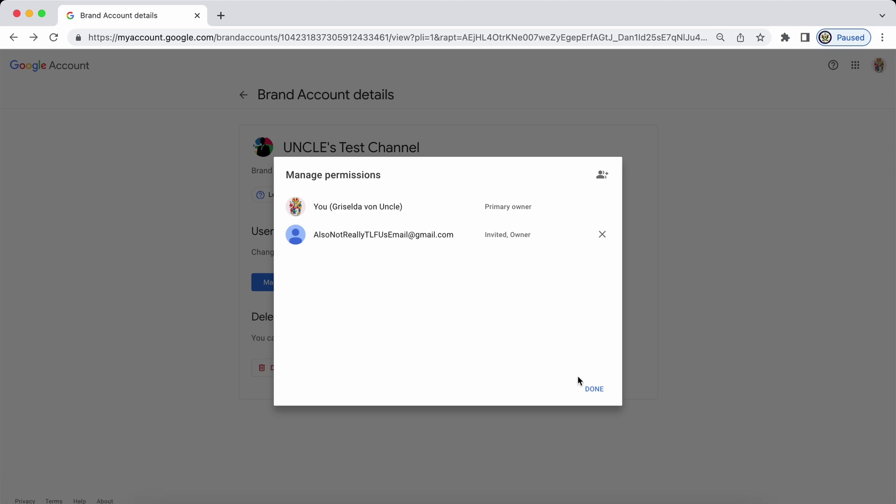
Finish the invitation and sign in as the second account in a new tab.
click(592, 389)
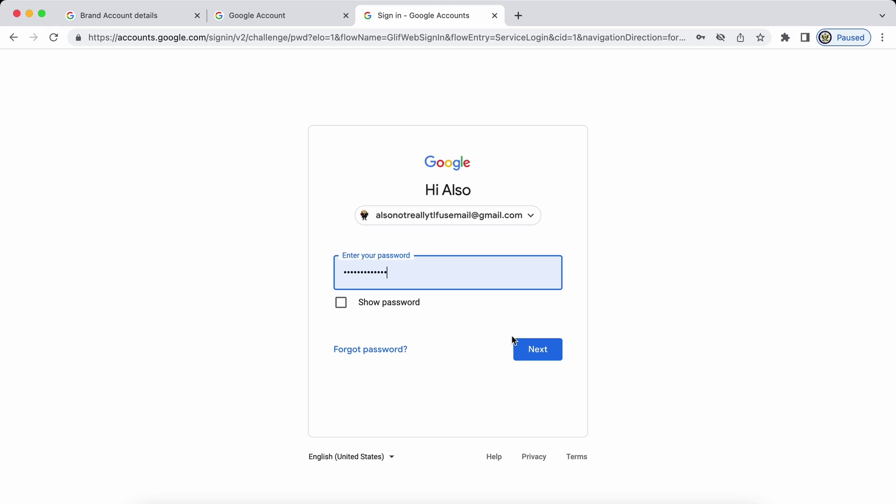
click(539, 351)
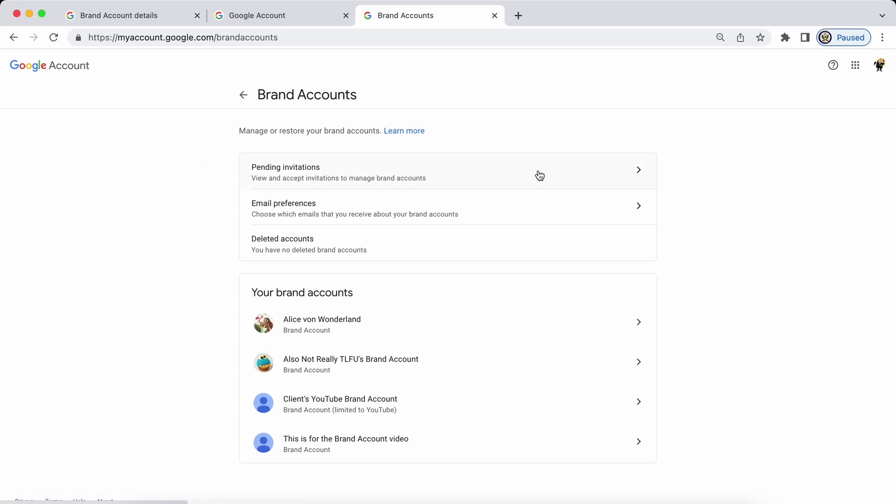
Accept the pending Owner invitation for UNCLE's Test Channel.
click(638, 171)
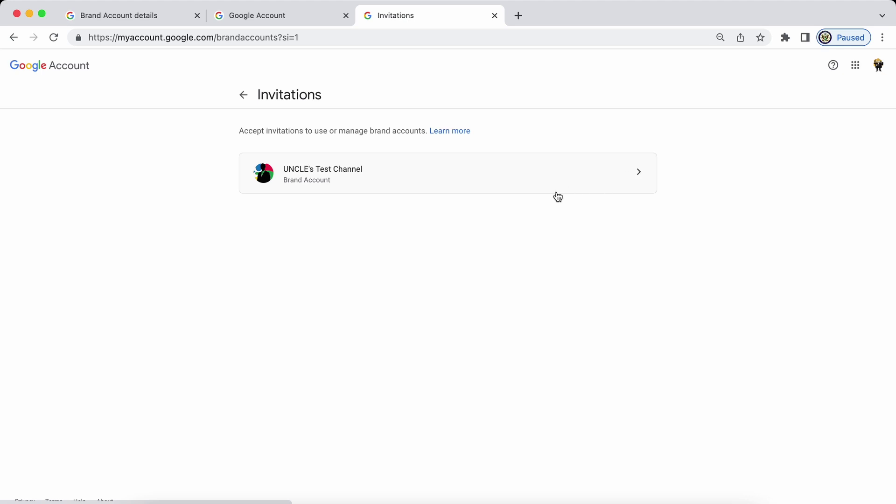
click(640, 179)
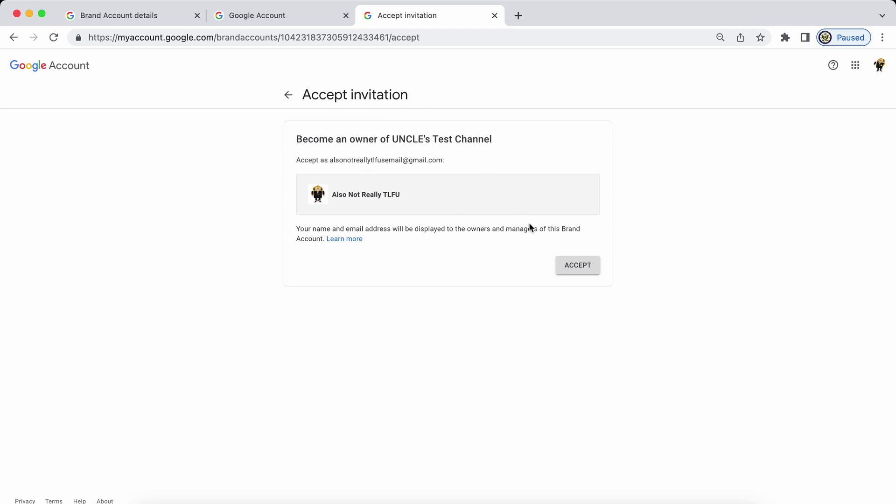
click(570, 271)
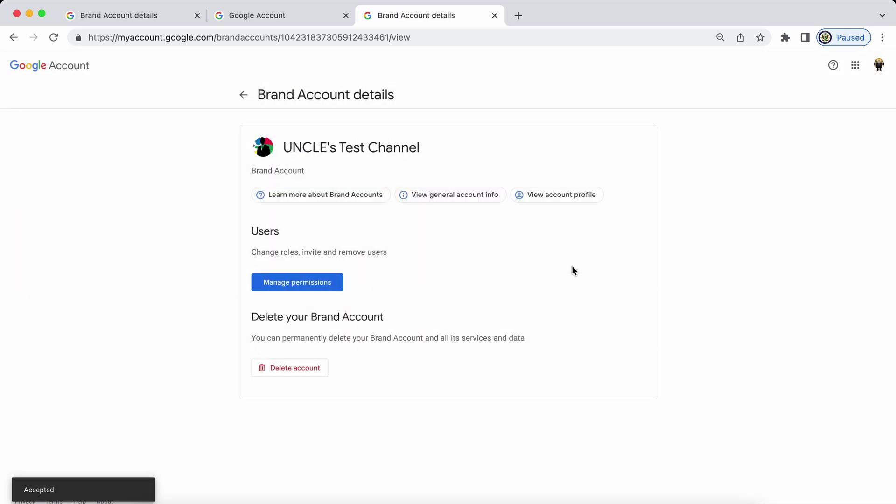
Check UNCLE's Test Channel permissions list for both Owners.
click(291, 288)
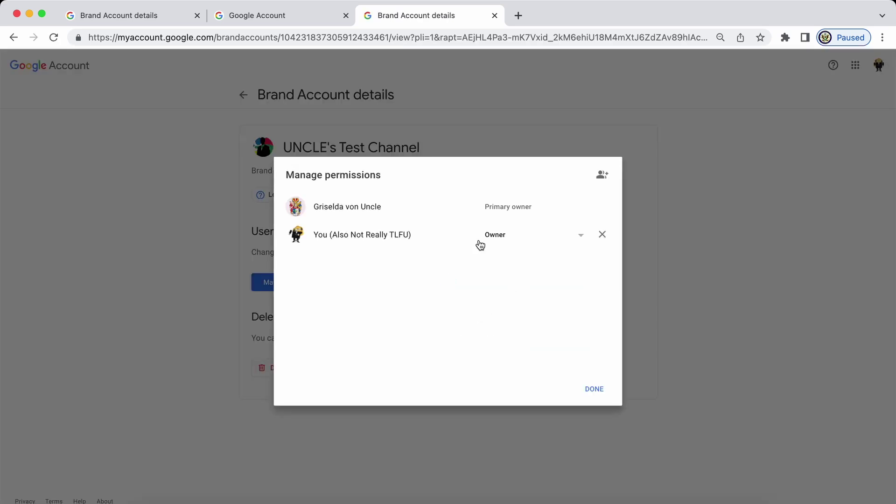